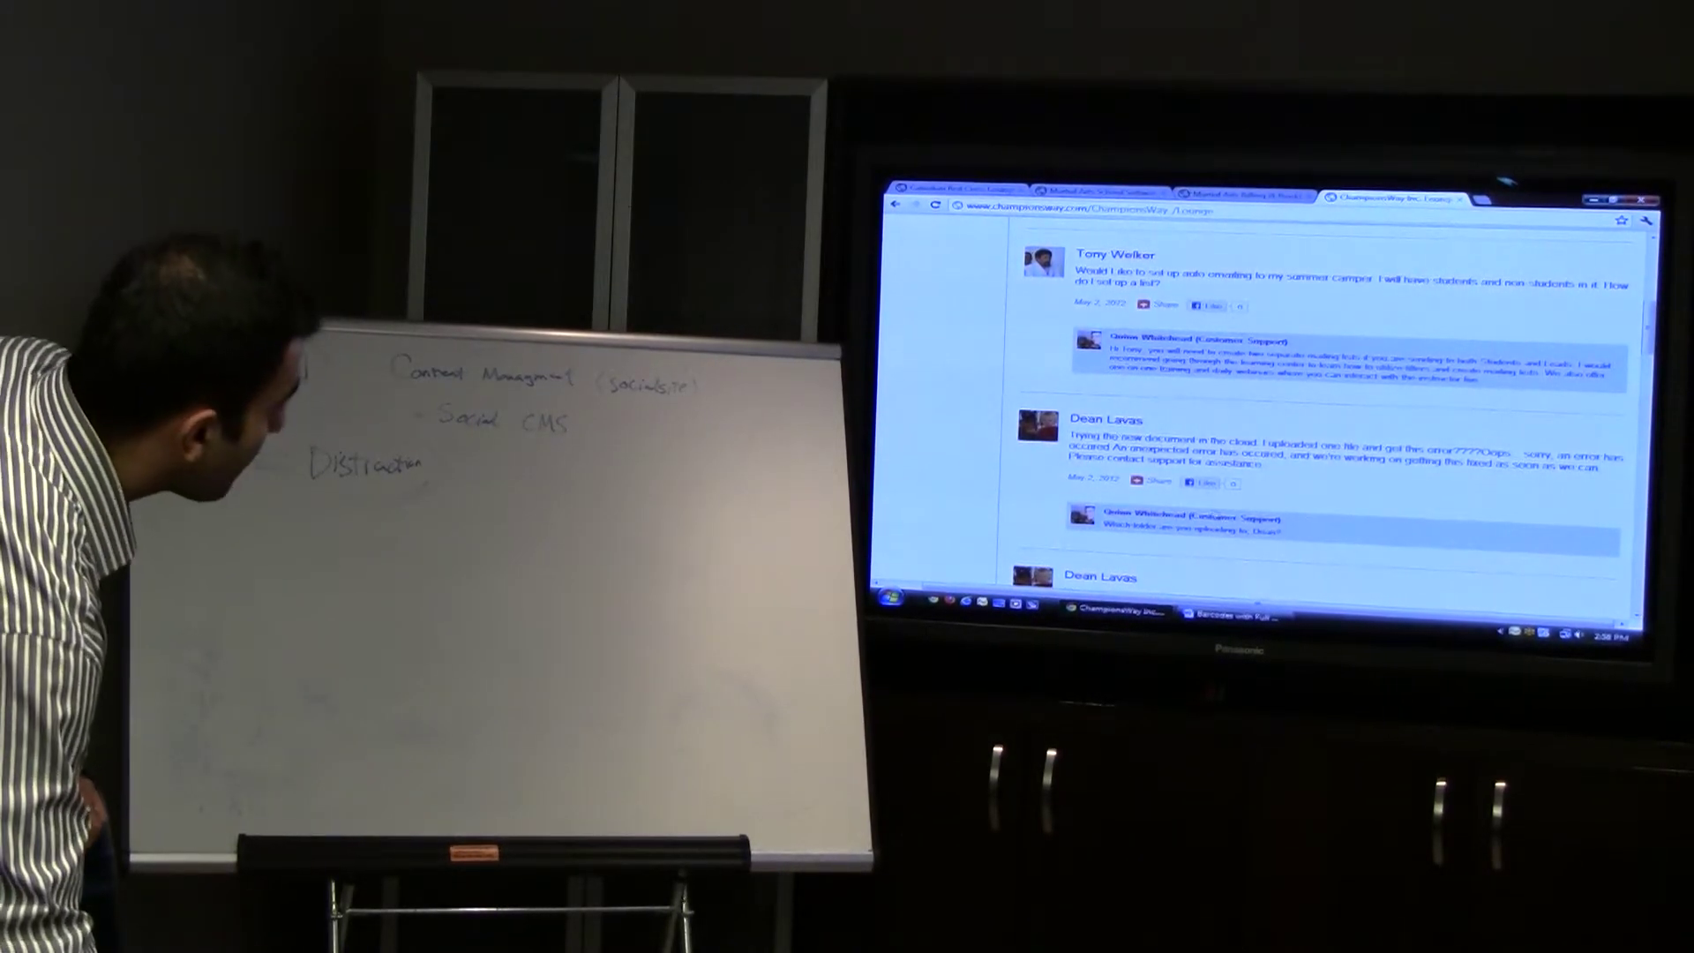
scroll(1325, 423, "up", 5)
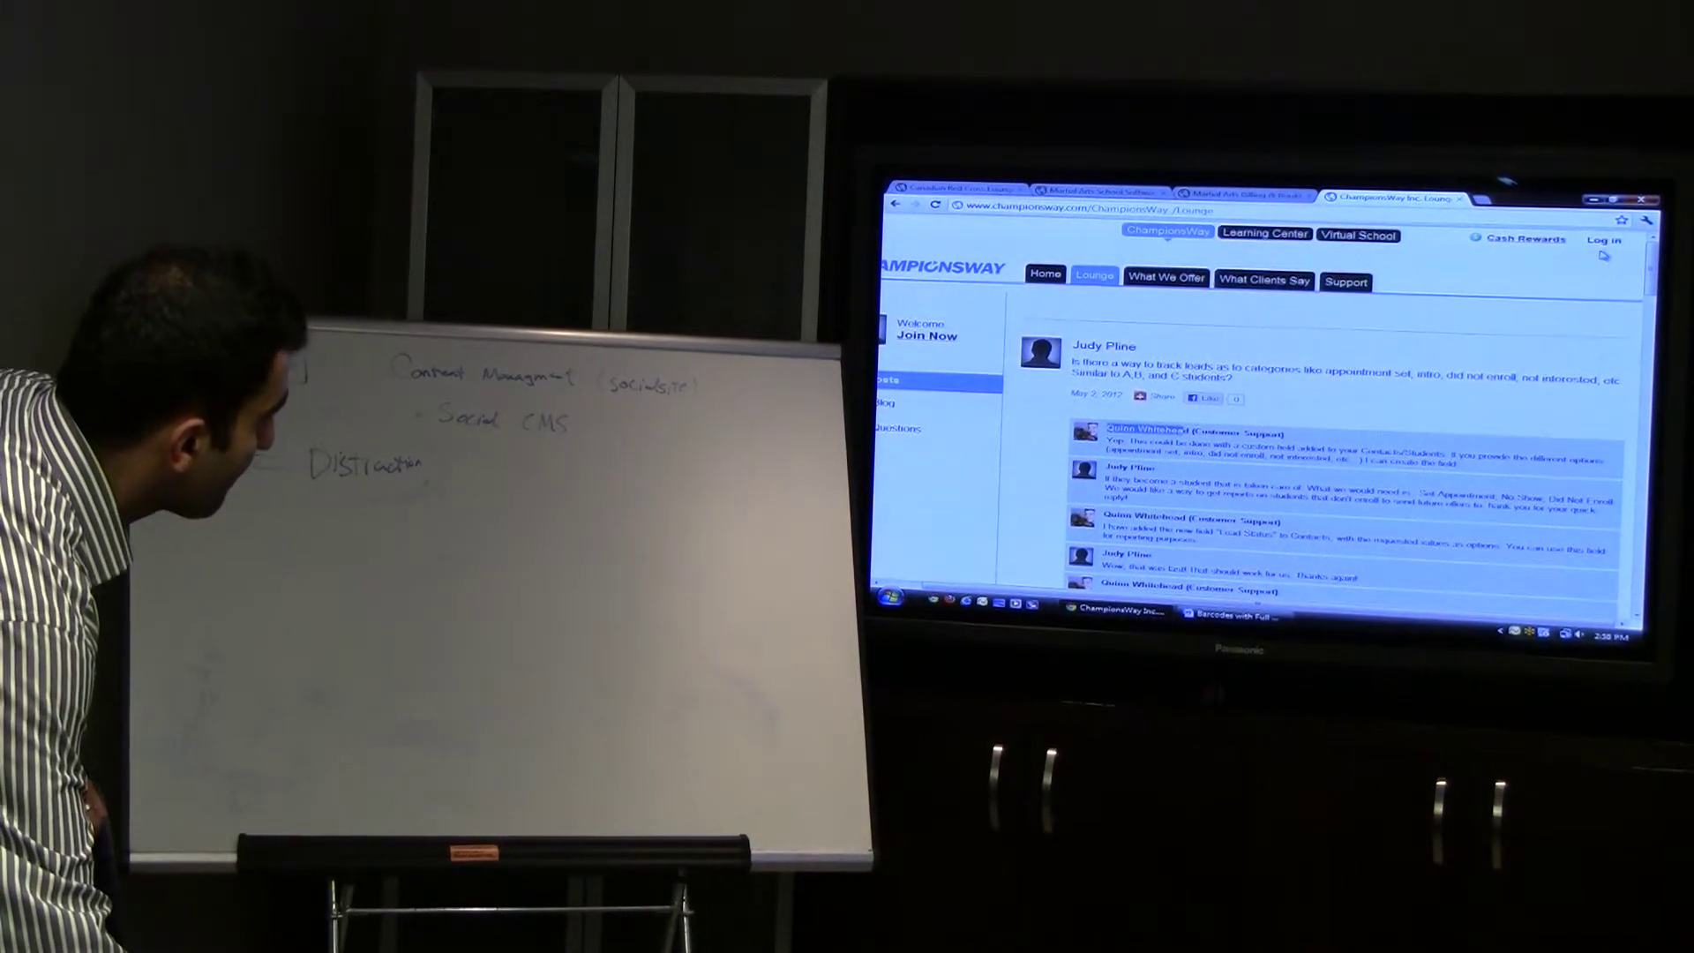
- Open the ChampionsWay Cash Rewards page from the site header
left_click(1529, 240)
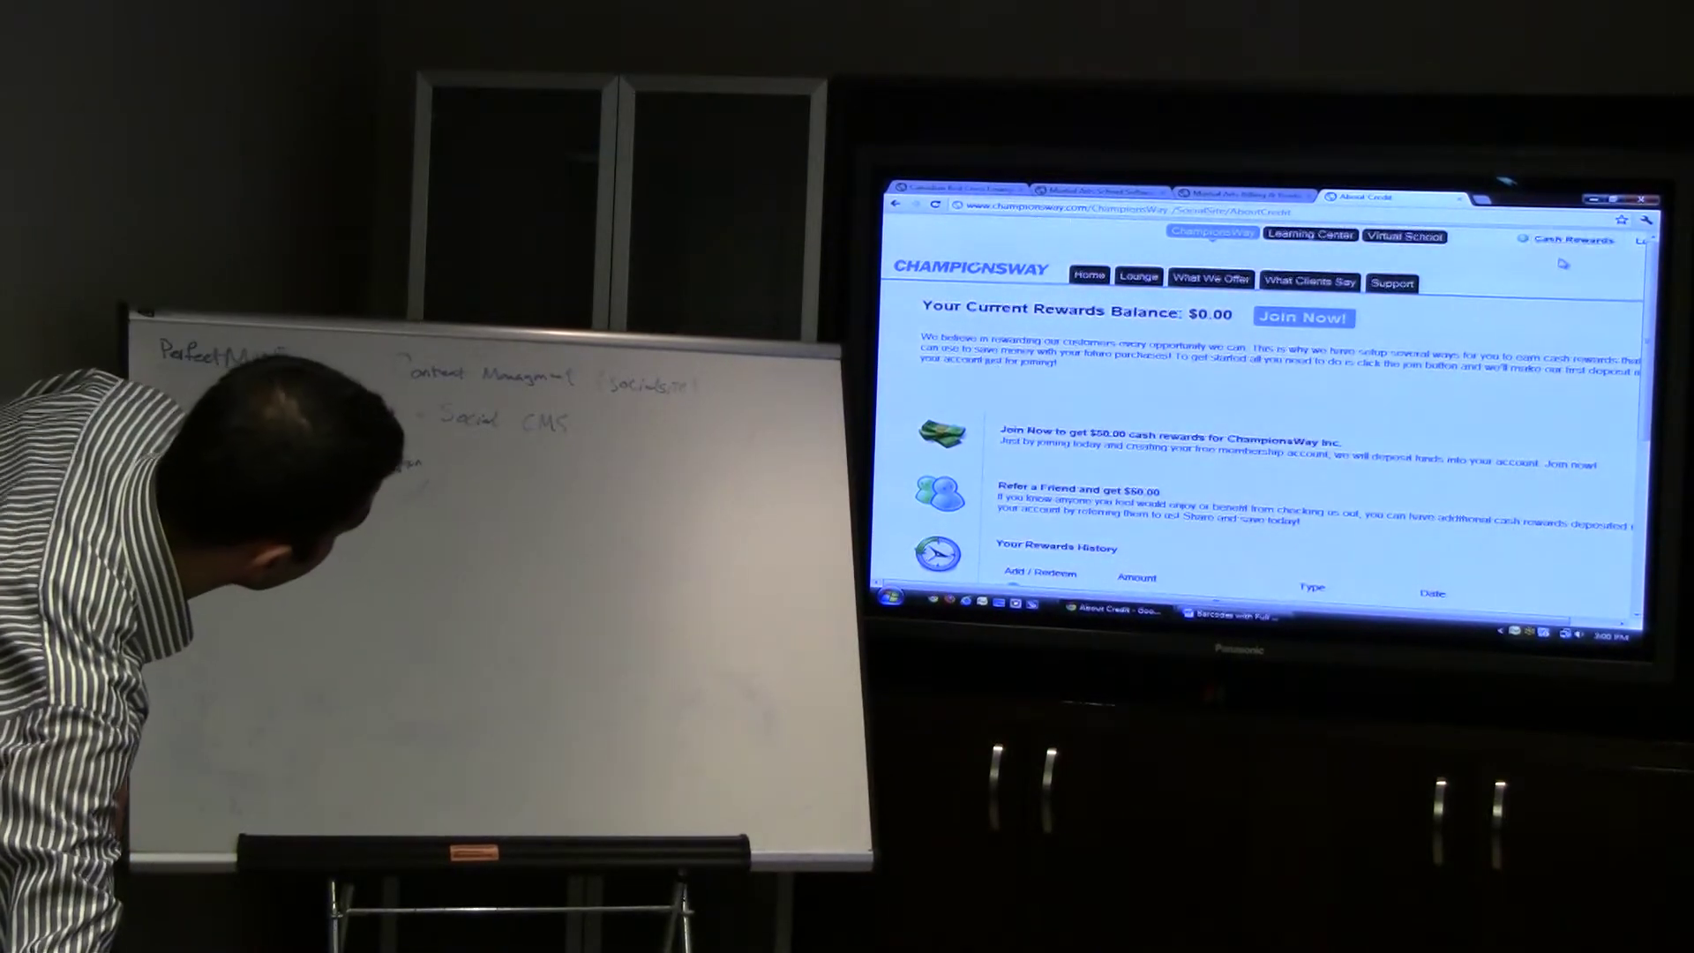
scroll(1263, 437, "down", 4)
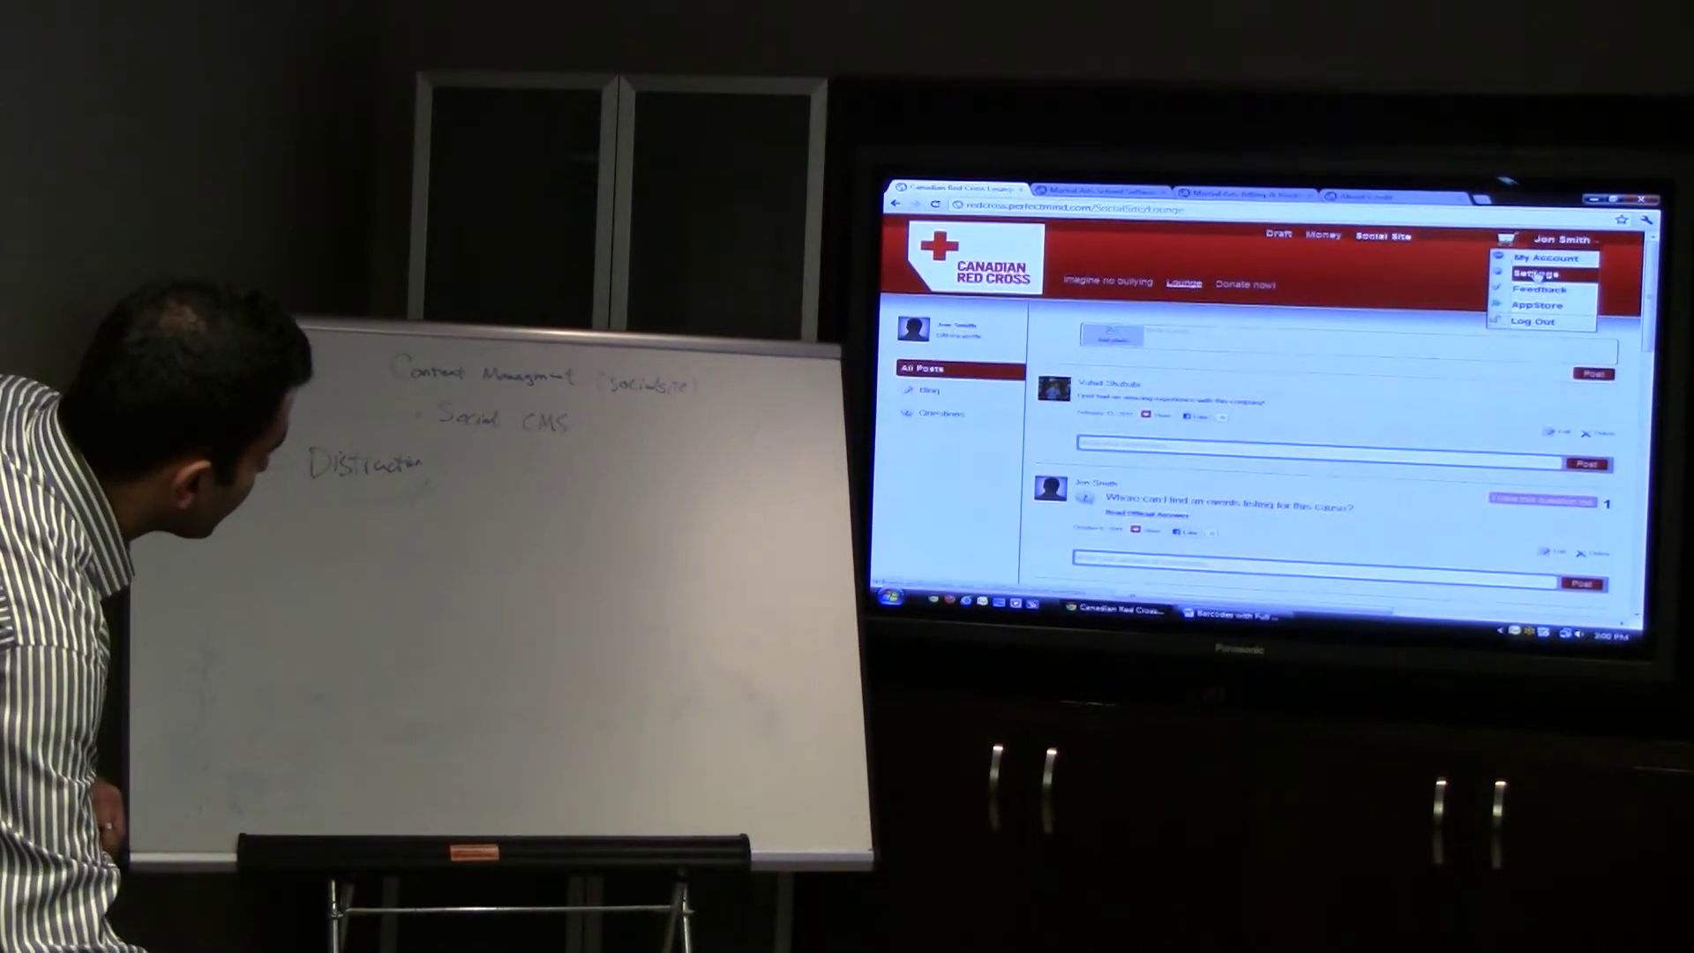
- Open the Jon Smith account dropdown on the Canadian Red Cross site
left_click(1535, 274)
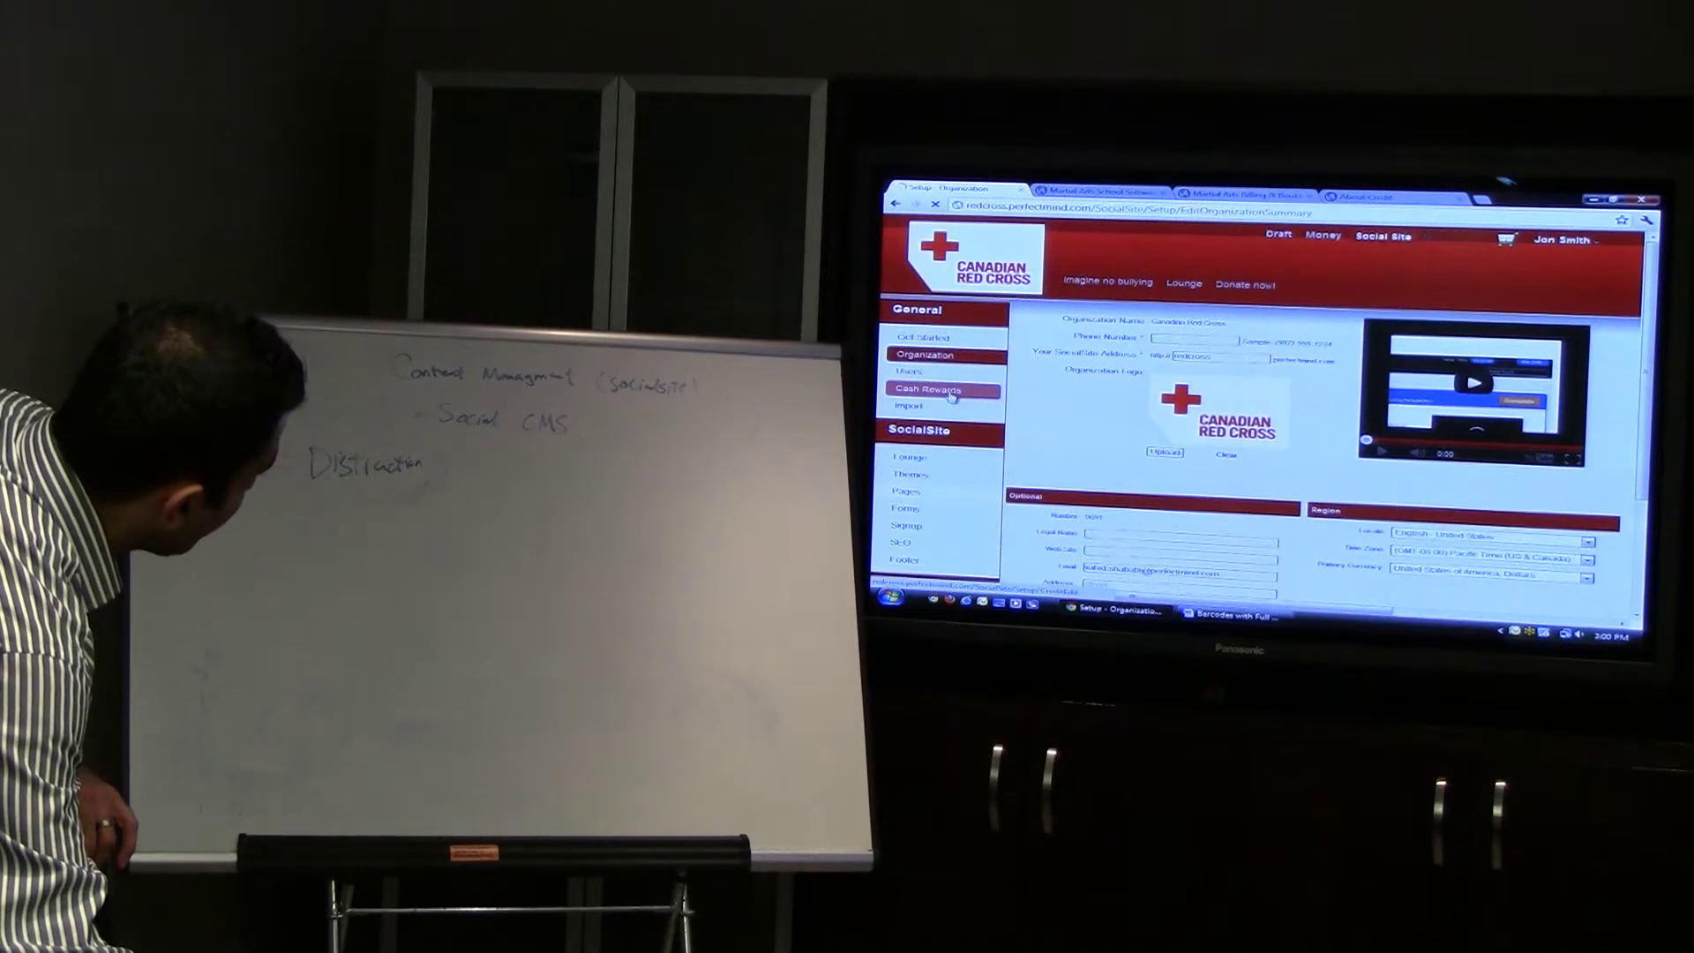
- Open the Cash Rewards settings in the General sidebar section
left_click(942, 389)
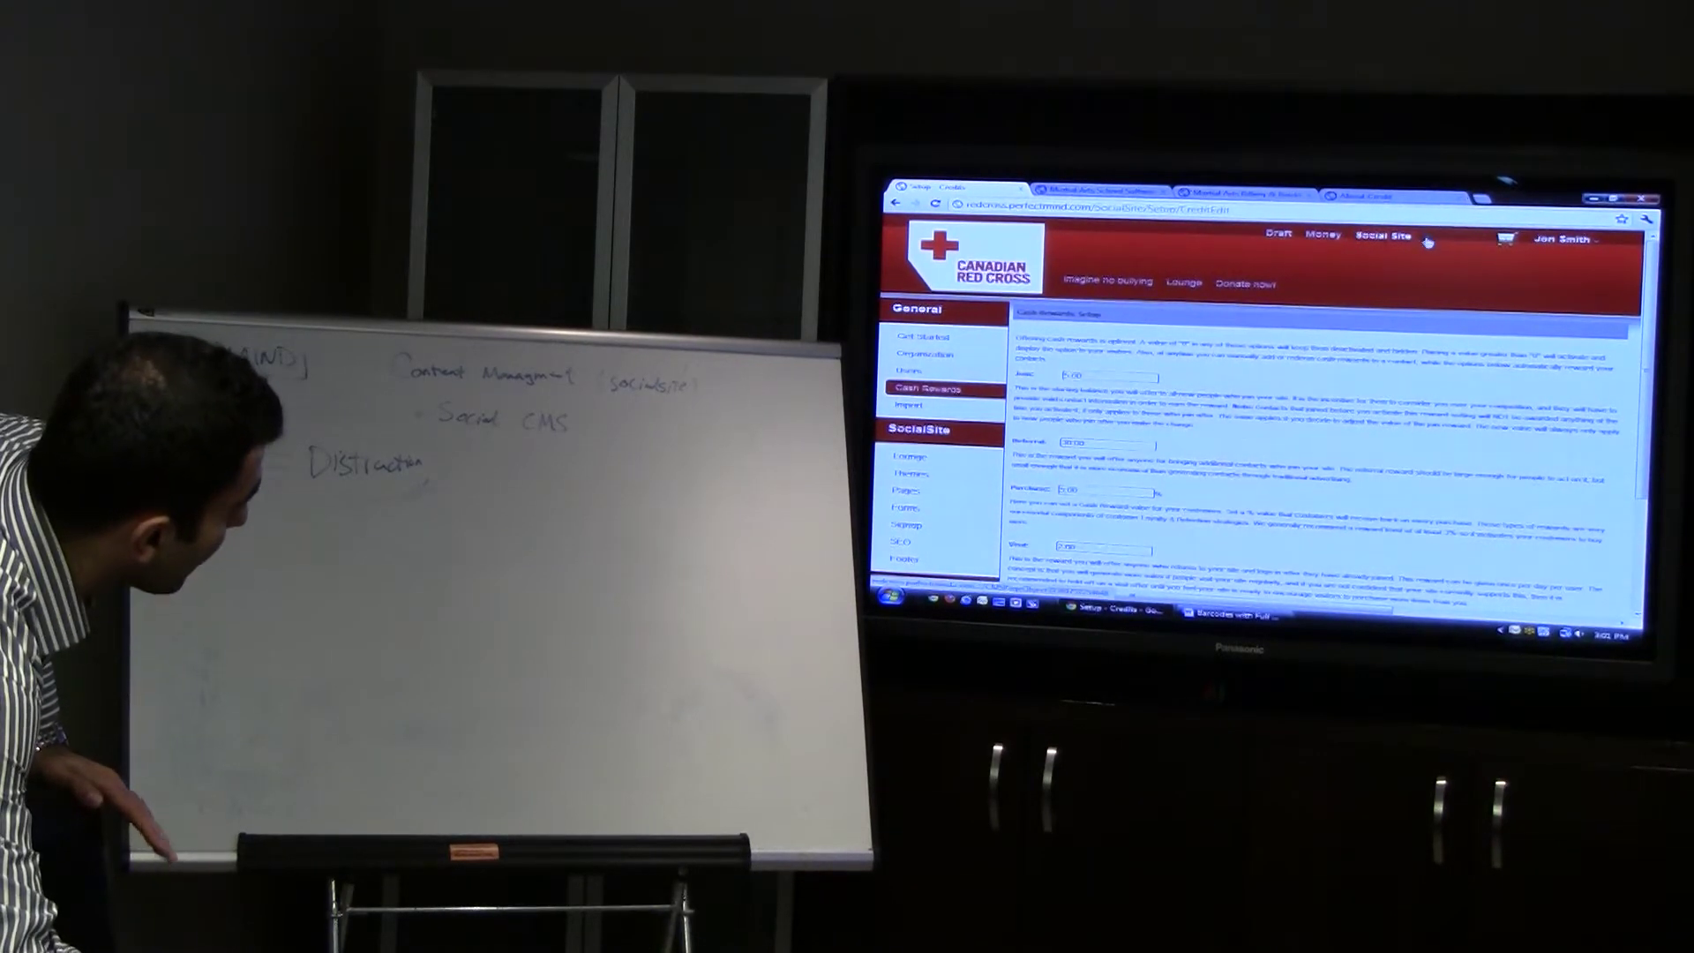
- Switch over to the Office side of the system
left_click(1446, 252)
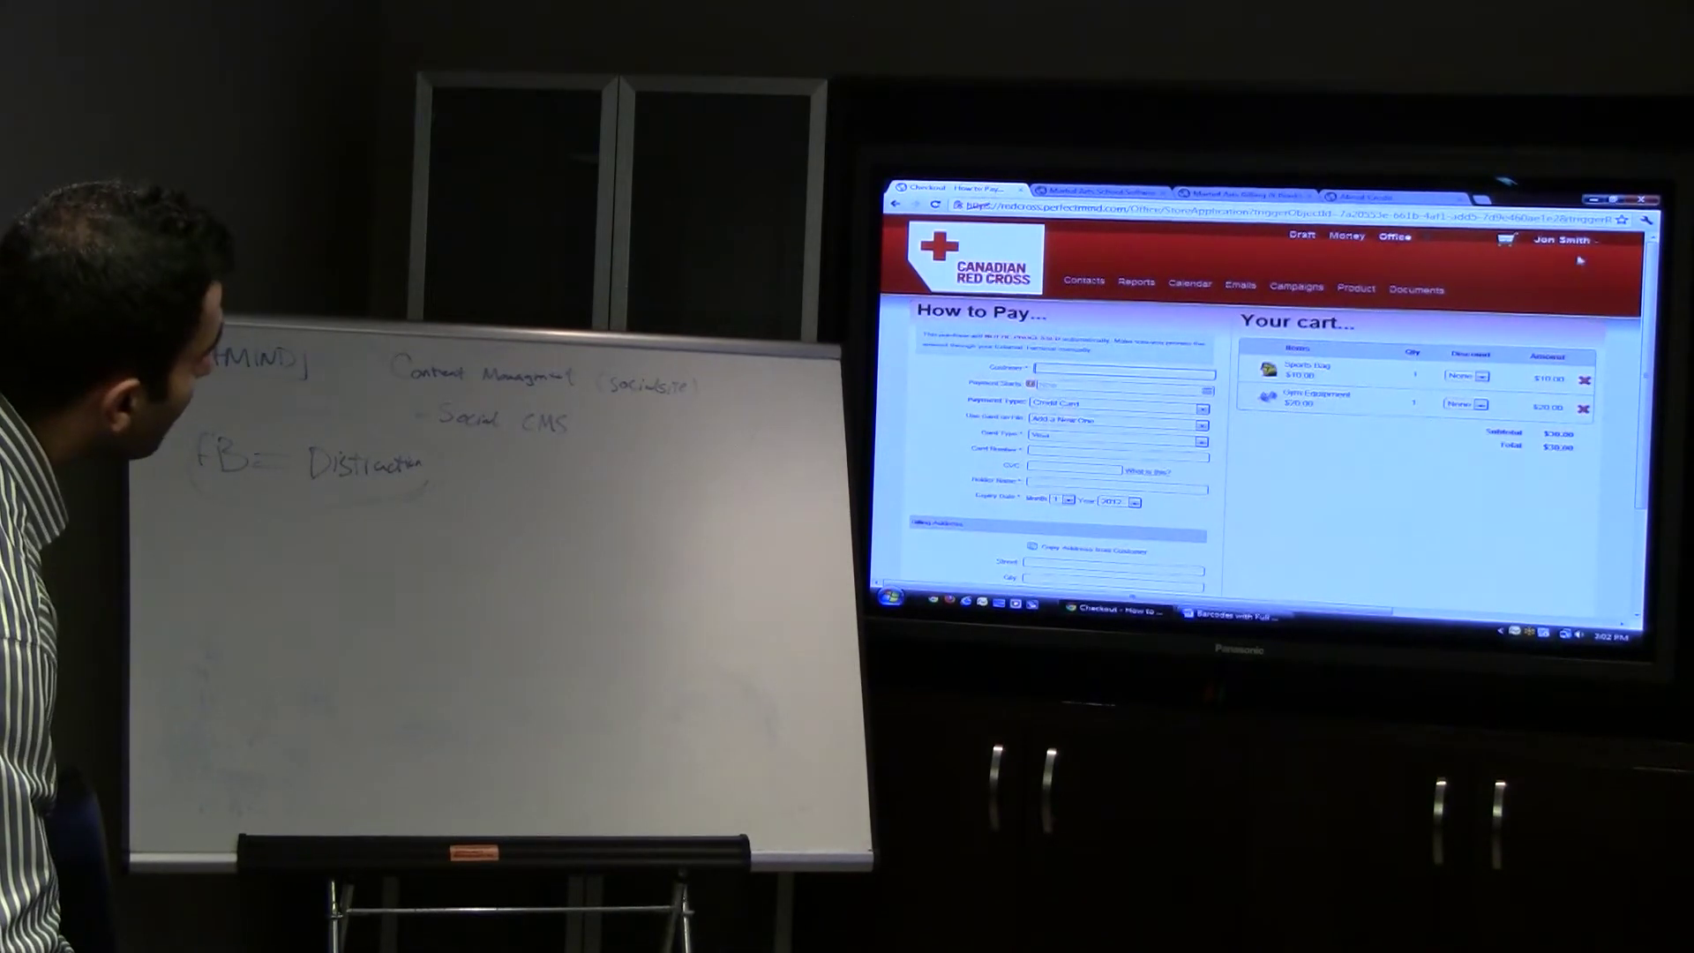
- Return to the Canadian Red Cross Setup > Organization page via Settings
left_click(1541, 275)
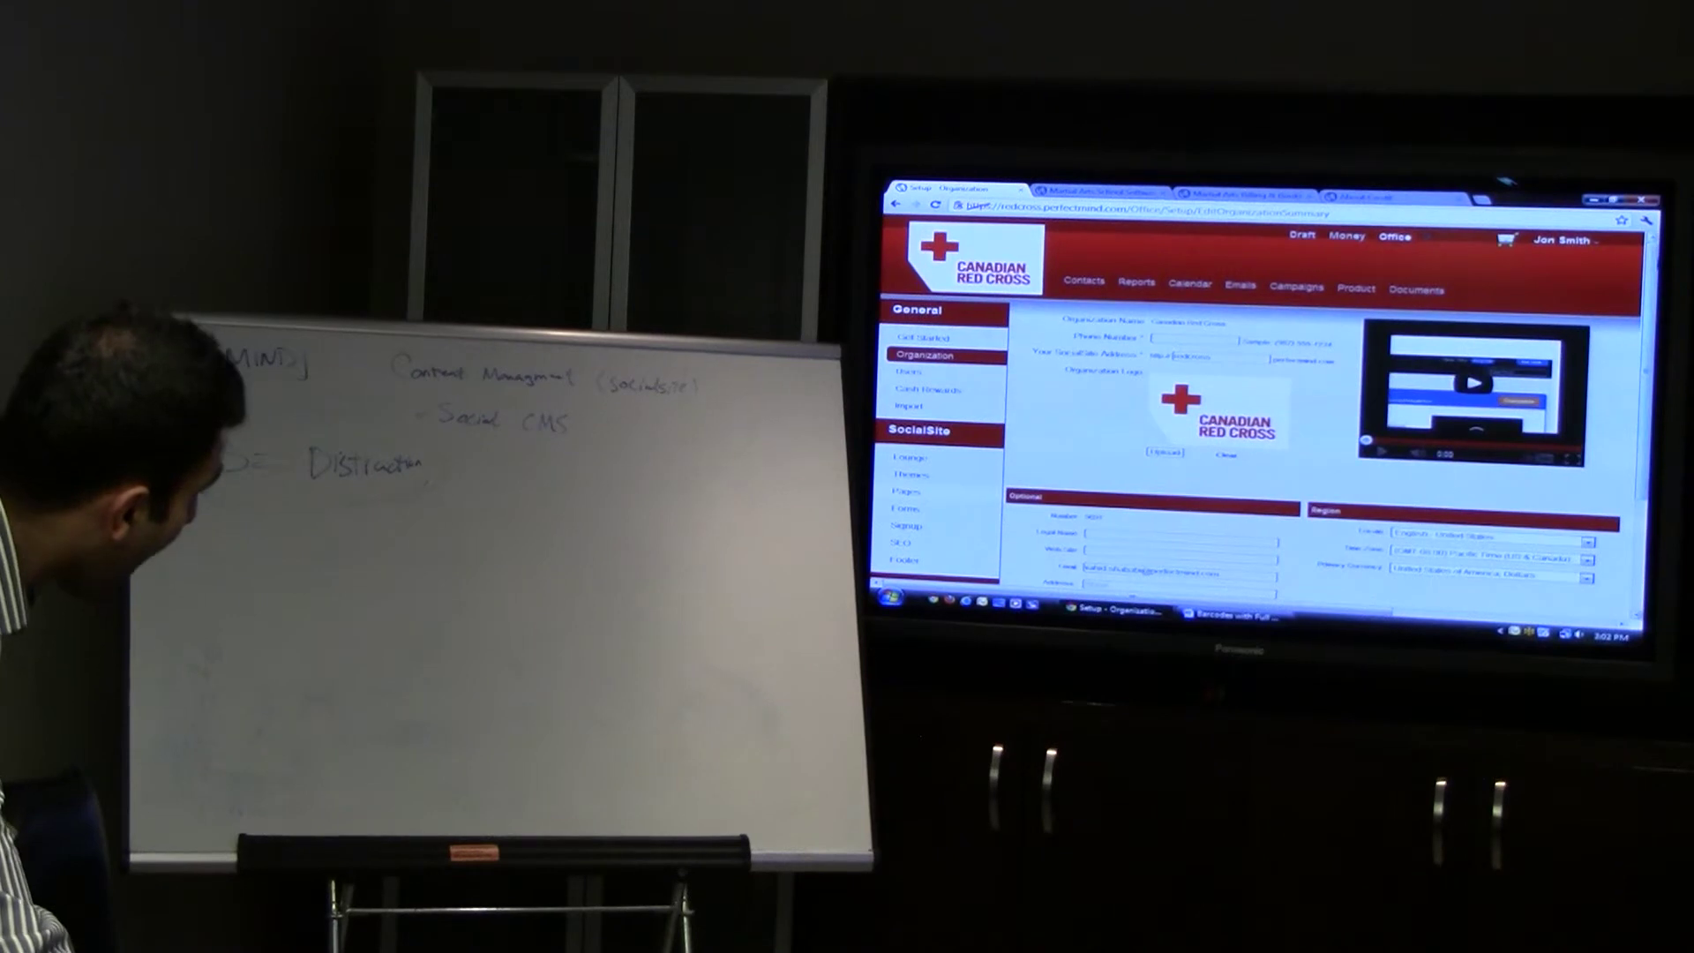
scroll(990, 373, "down", 3)
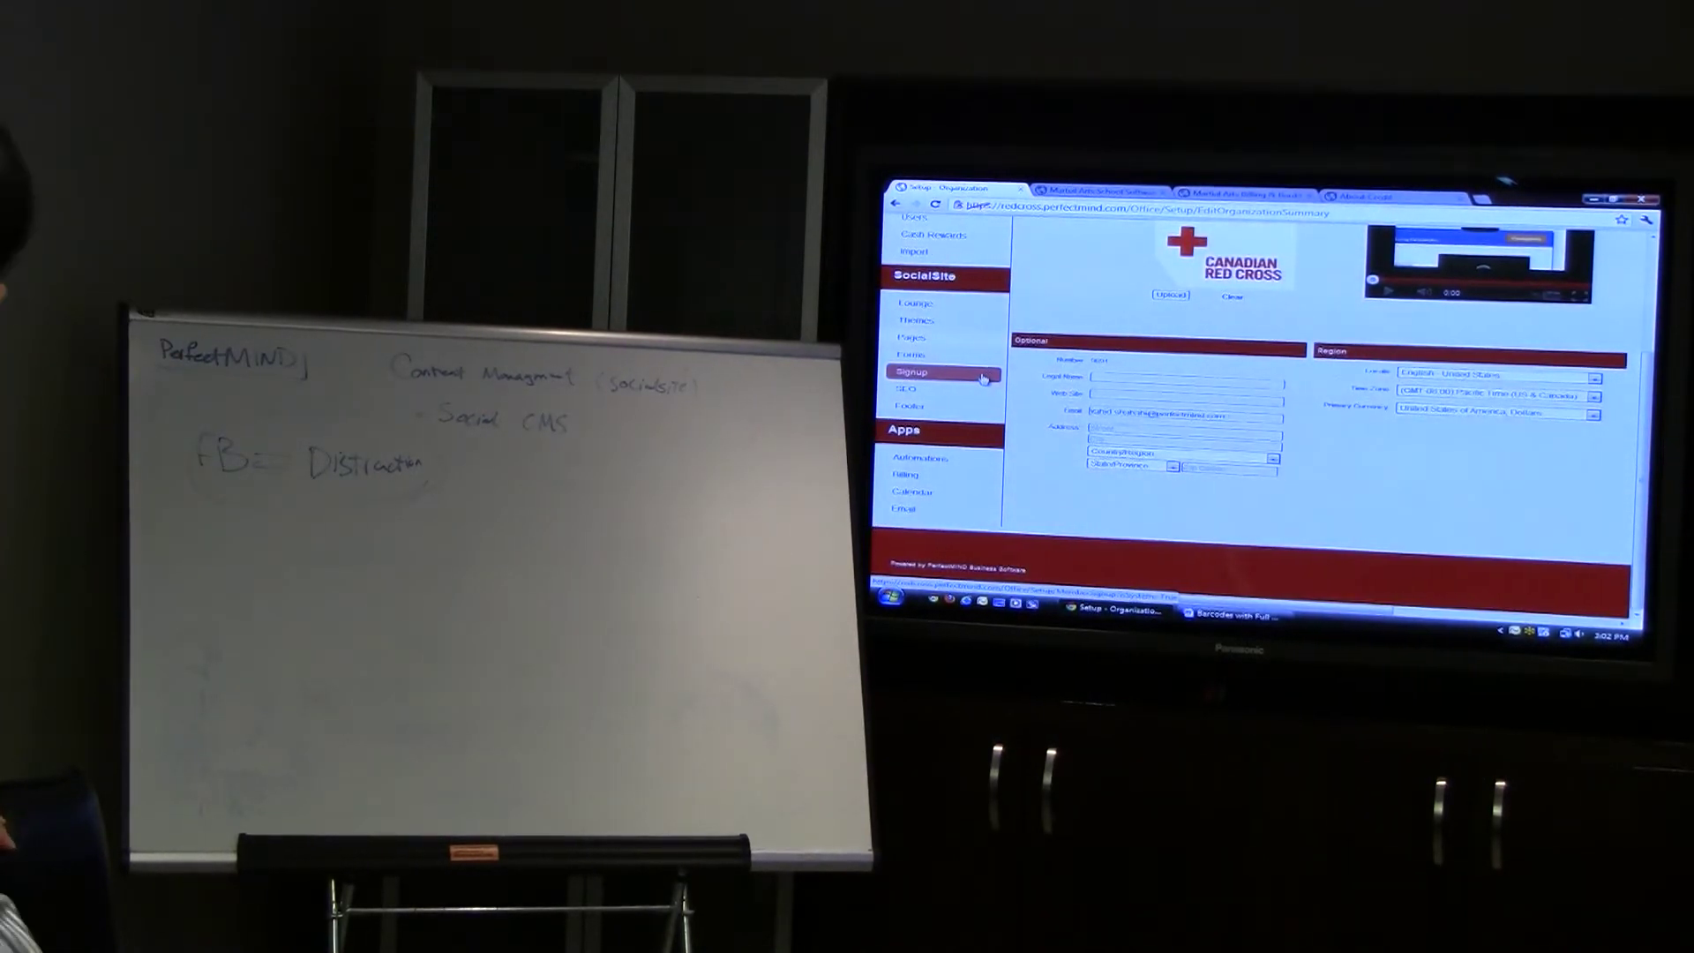
scroll(1257, 397, "up", 3)
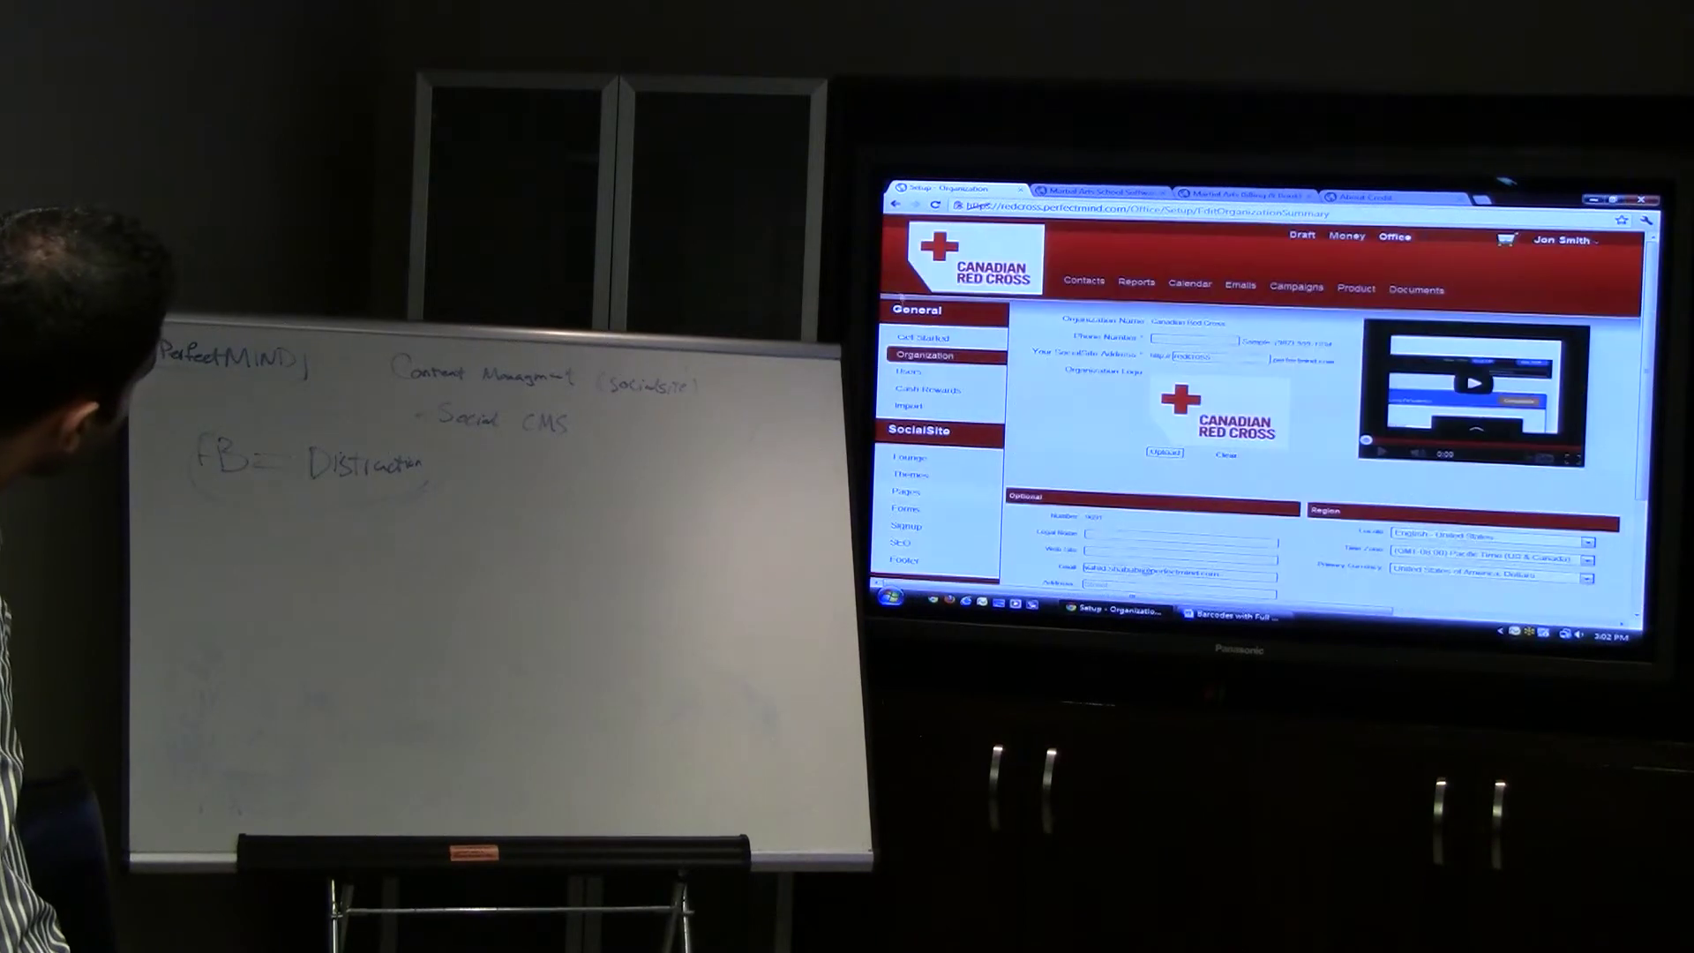
- Open the Import page from the General setup section
left_click(931, 407)
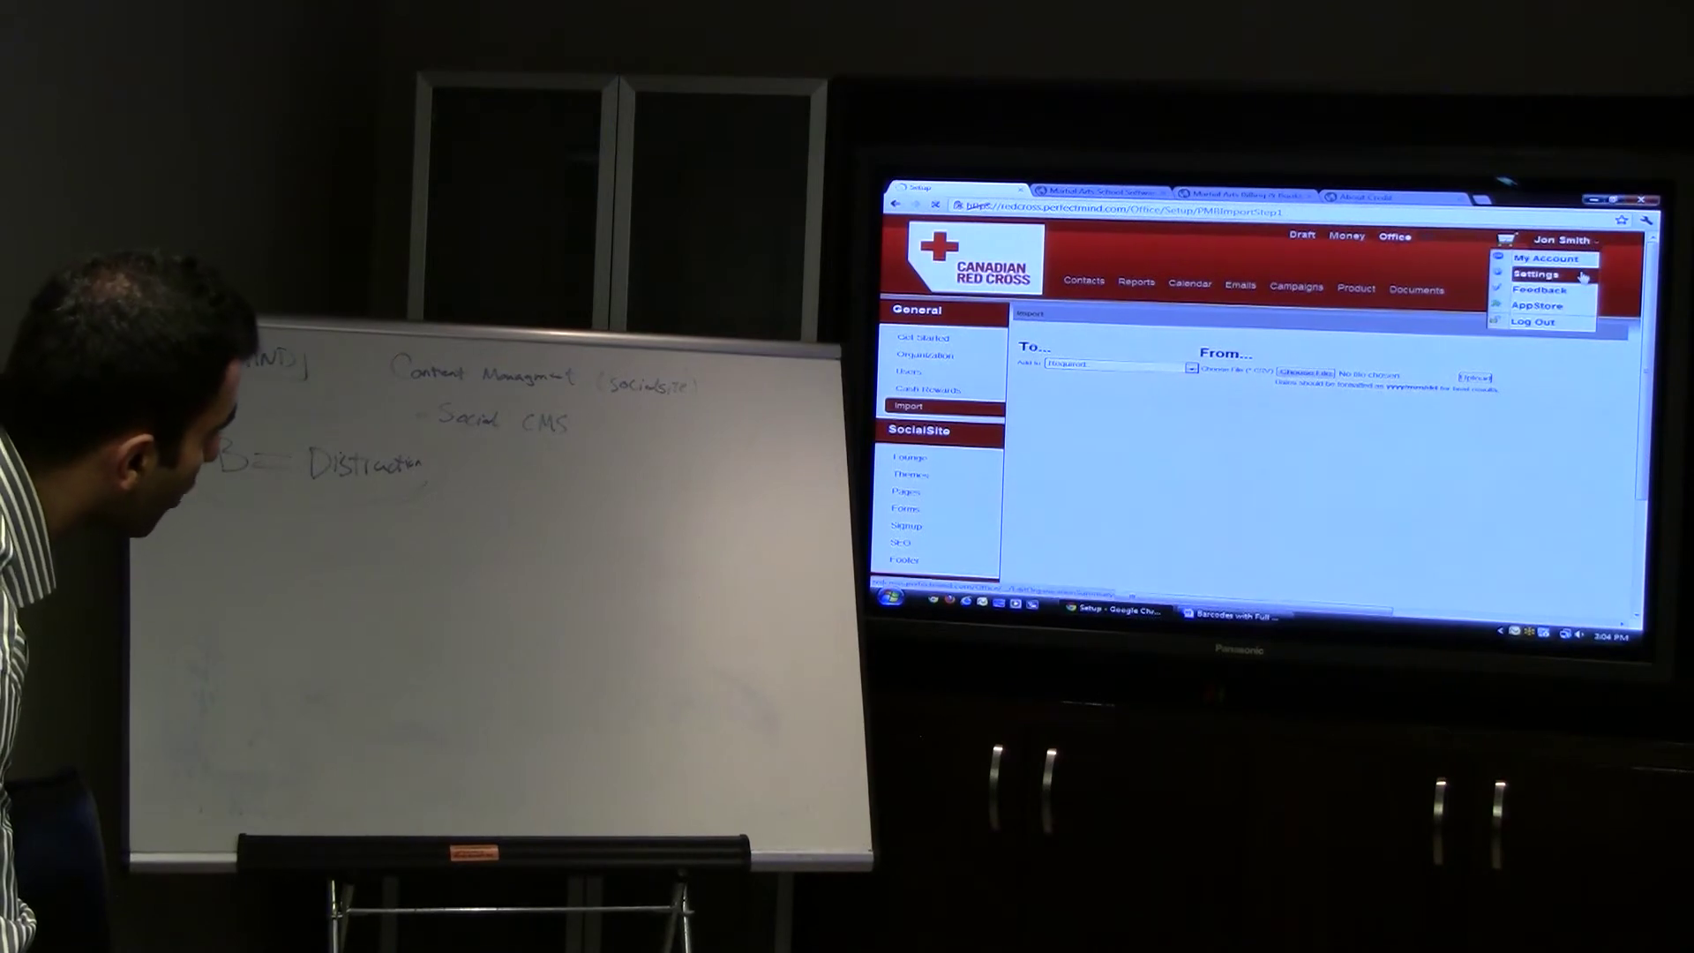
- Go back to the Canadian Red Cross organization settings summary
left_click(1536, 273)
scroll(949, 424, "down", 3)
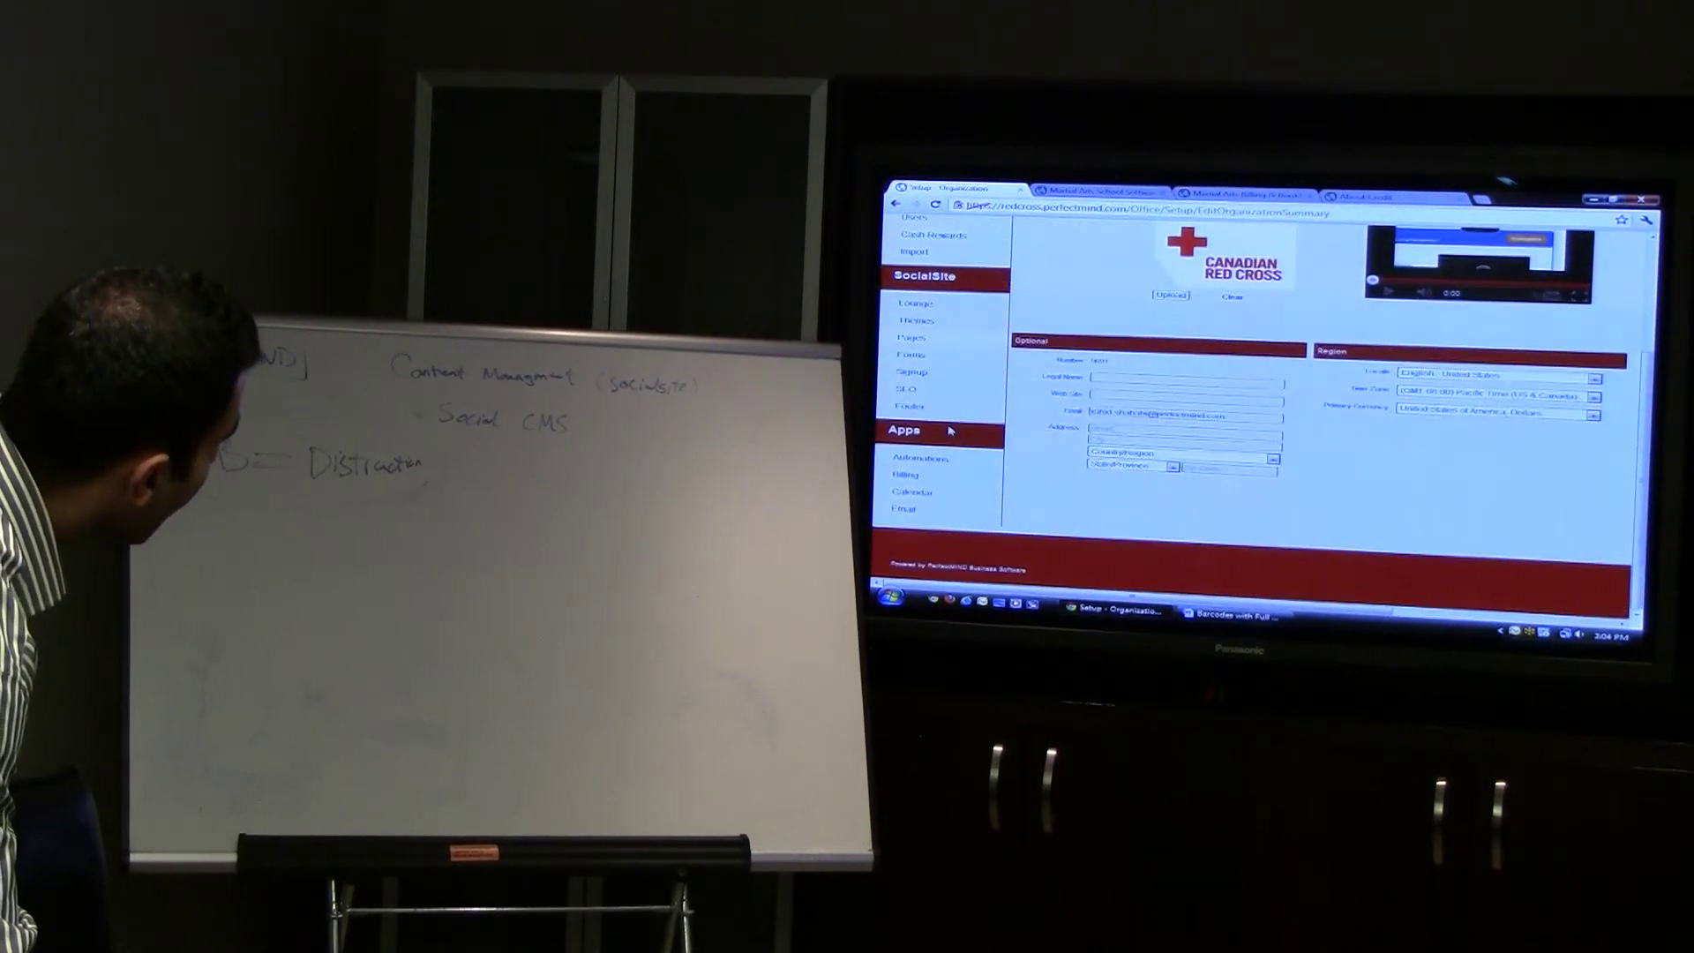
- Open the SocialSite Forms list of embeddable signup forms
left_click(918, 355)
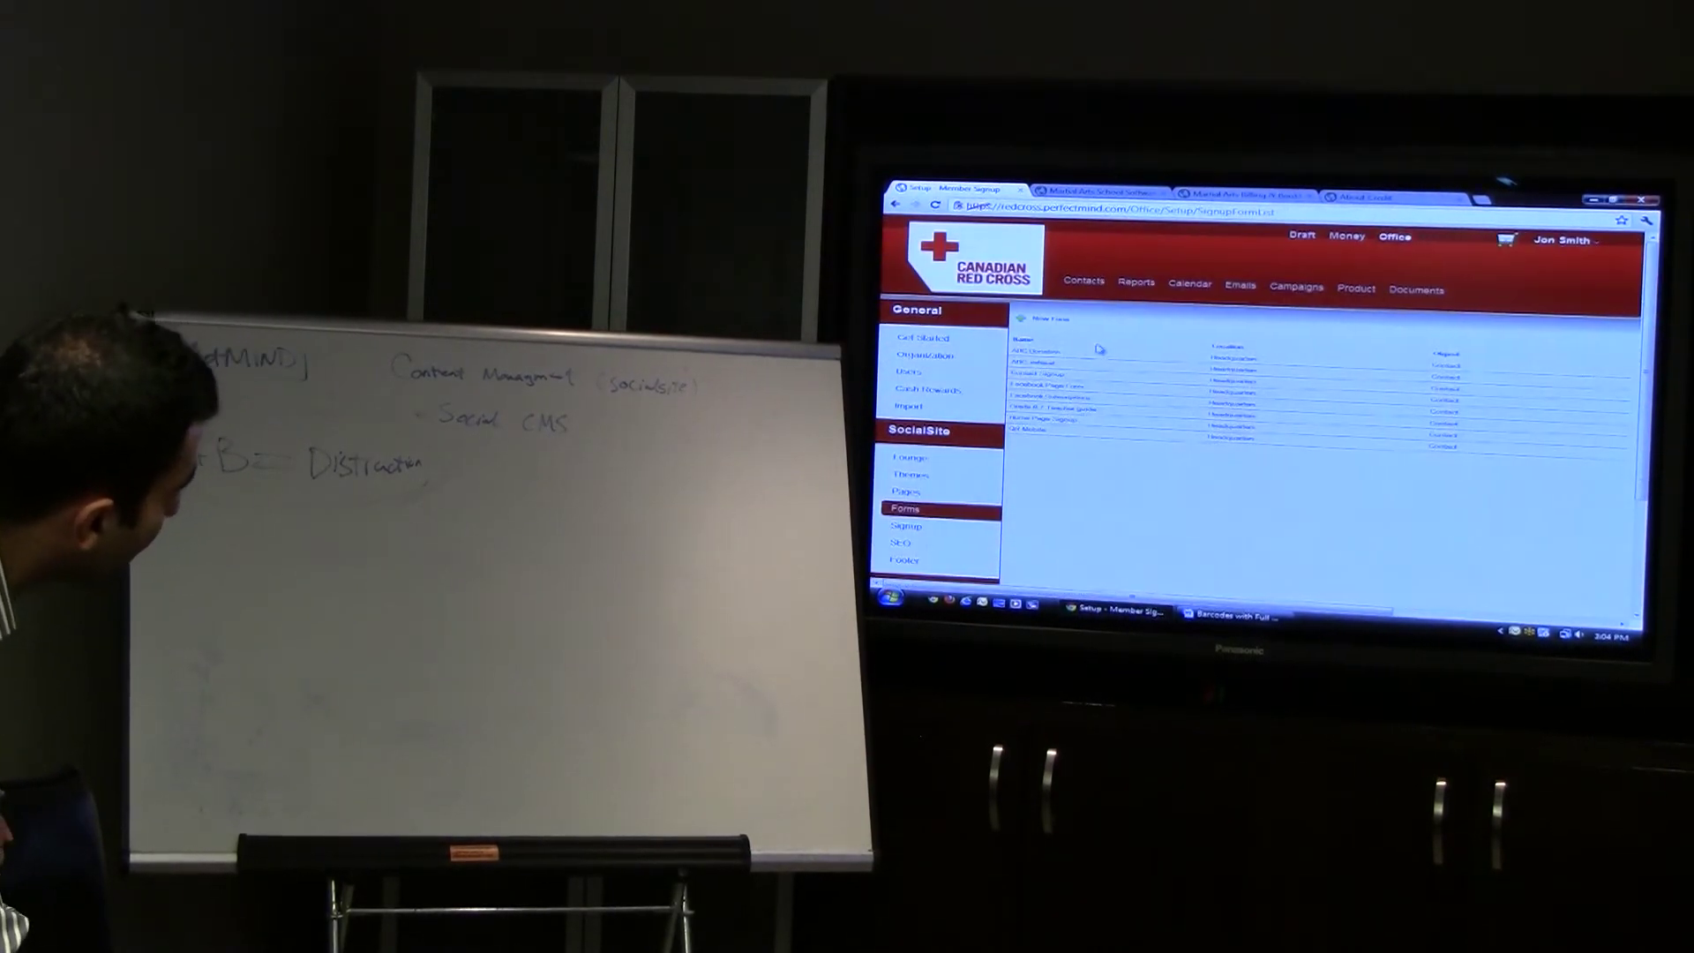
scroll(1169, 445, "down", 3)
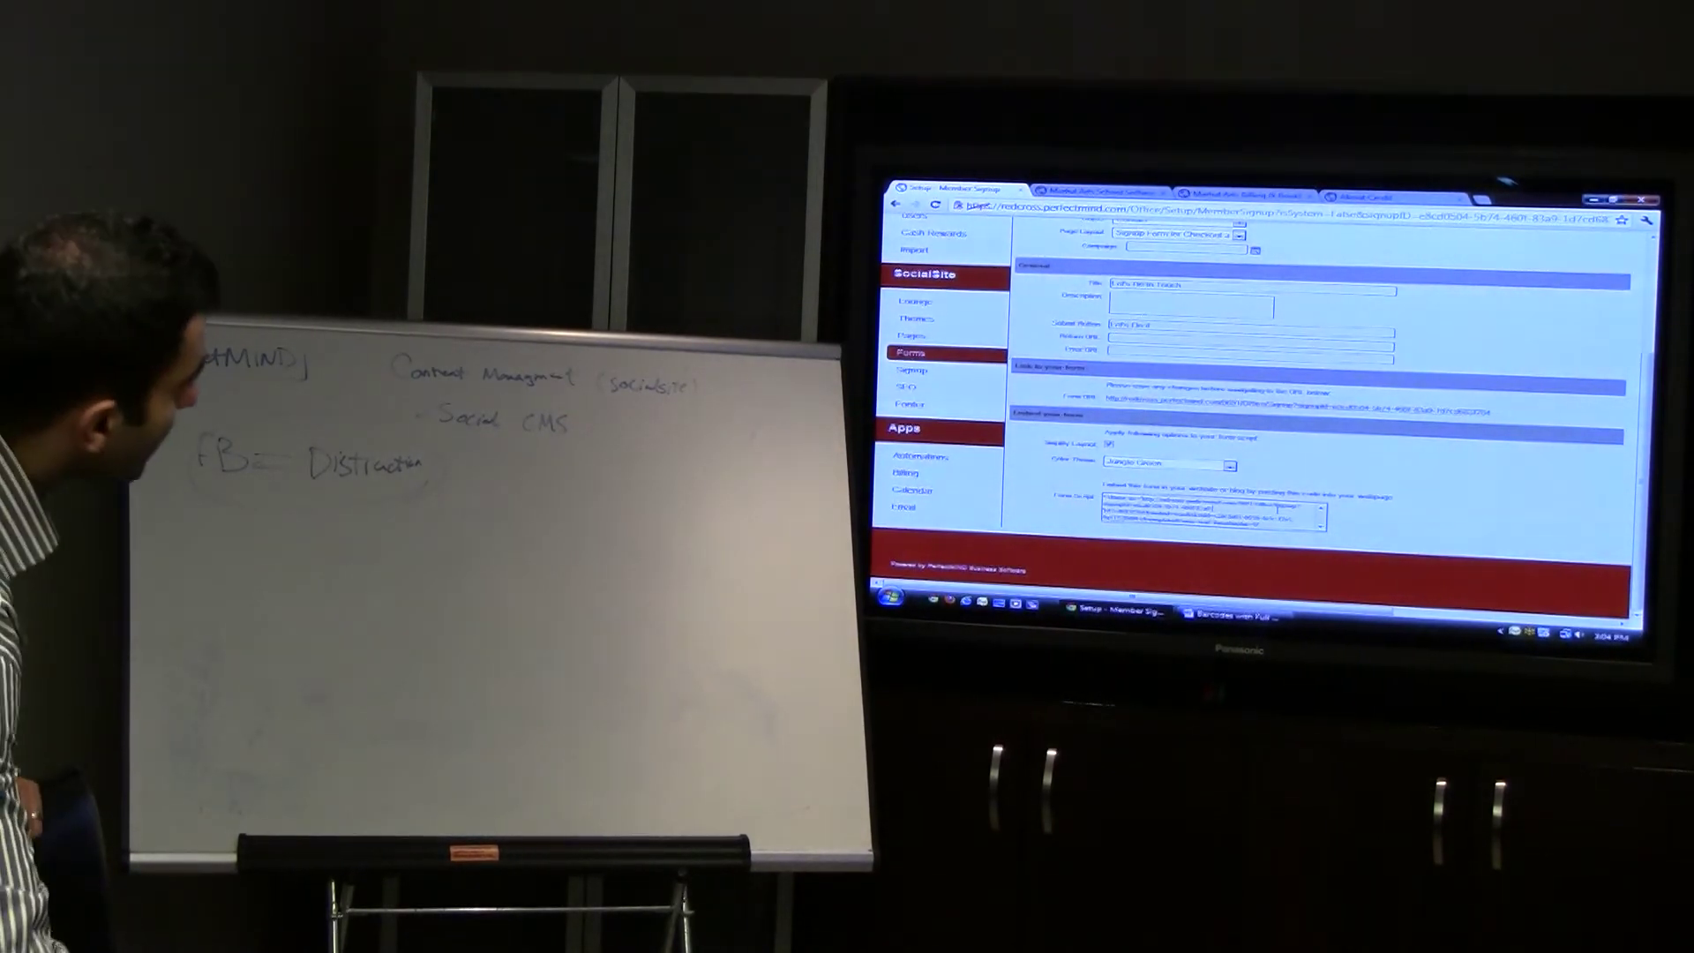
- Switch to the Barcodes with Full Names document and close its window
key("alt+Tab")
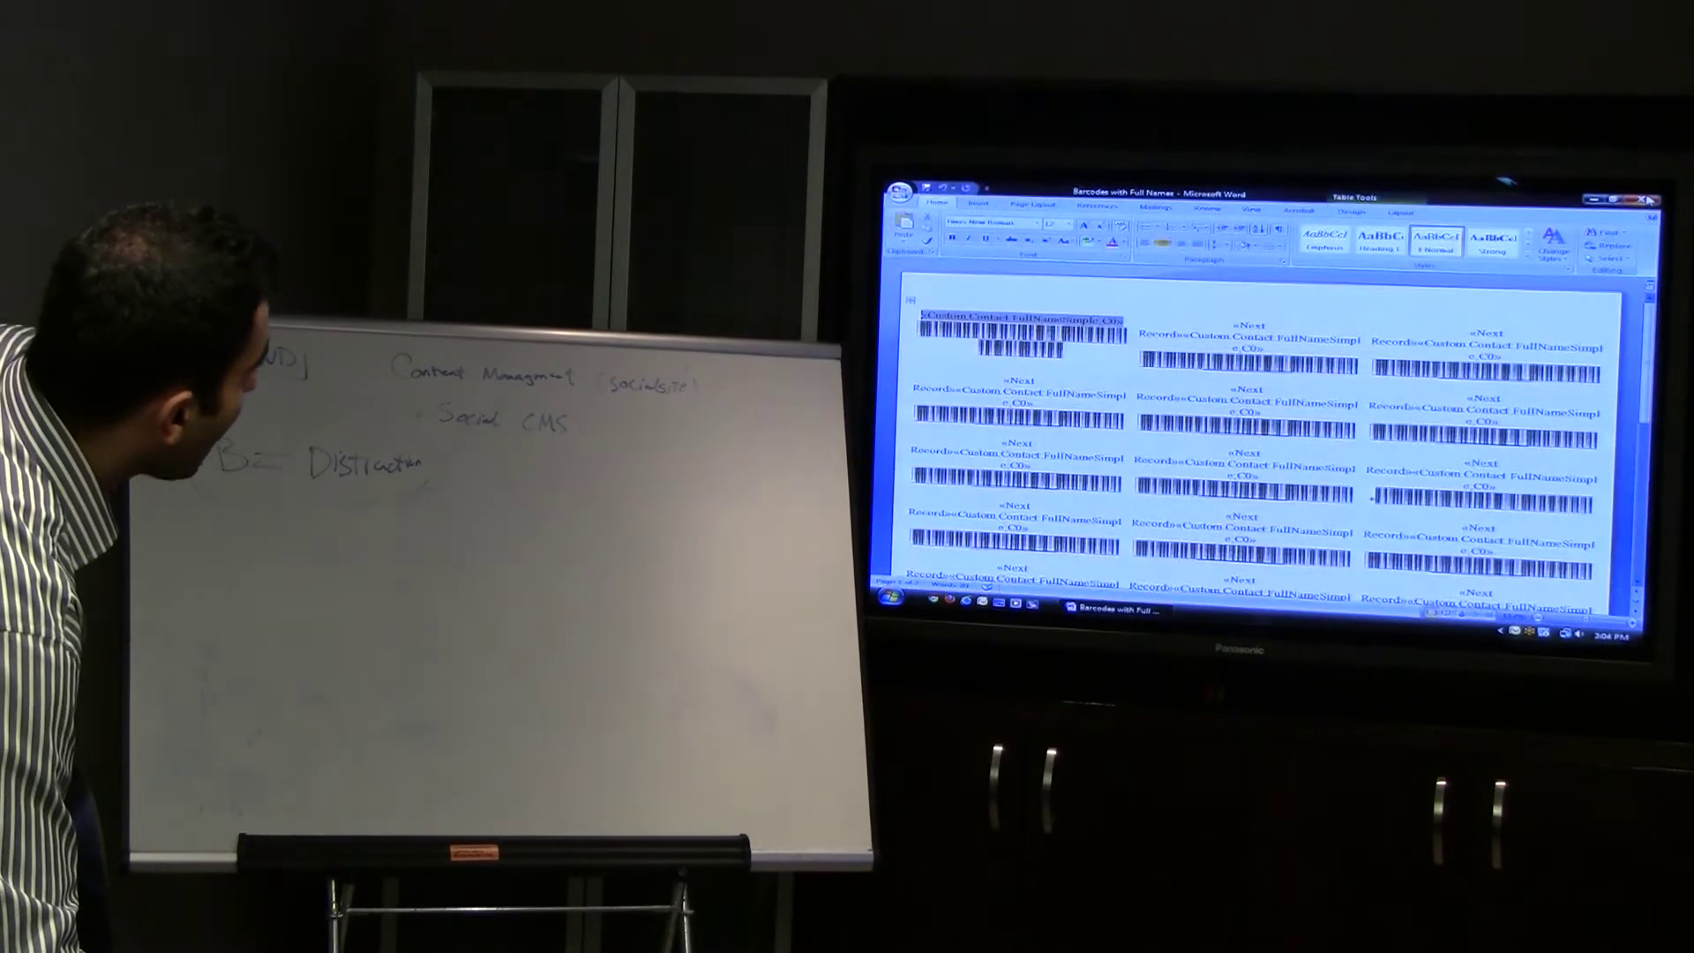
left_click(1647, 196)
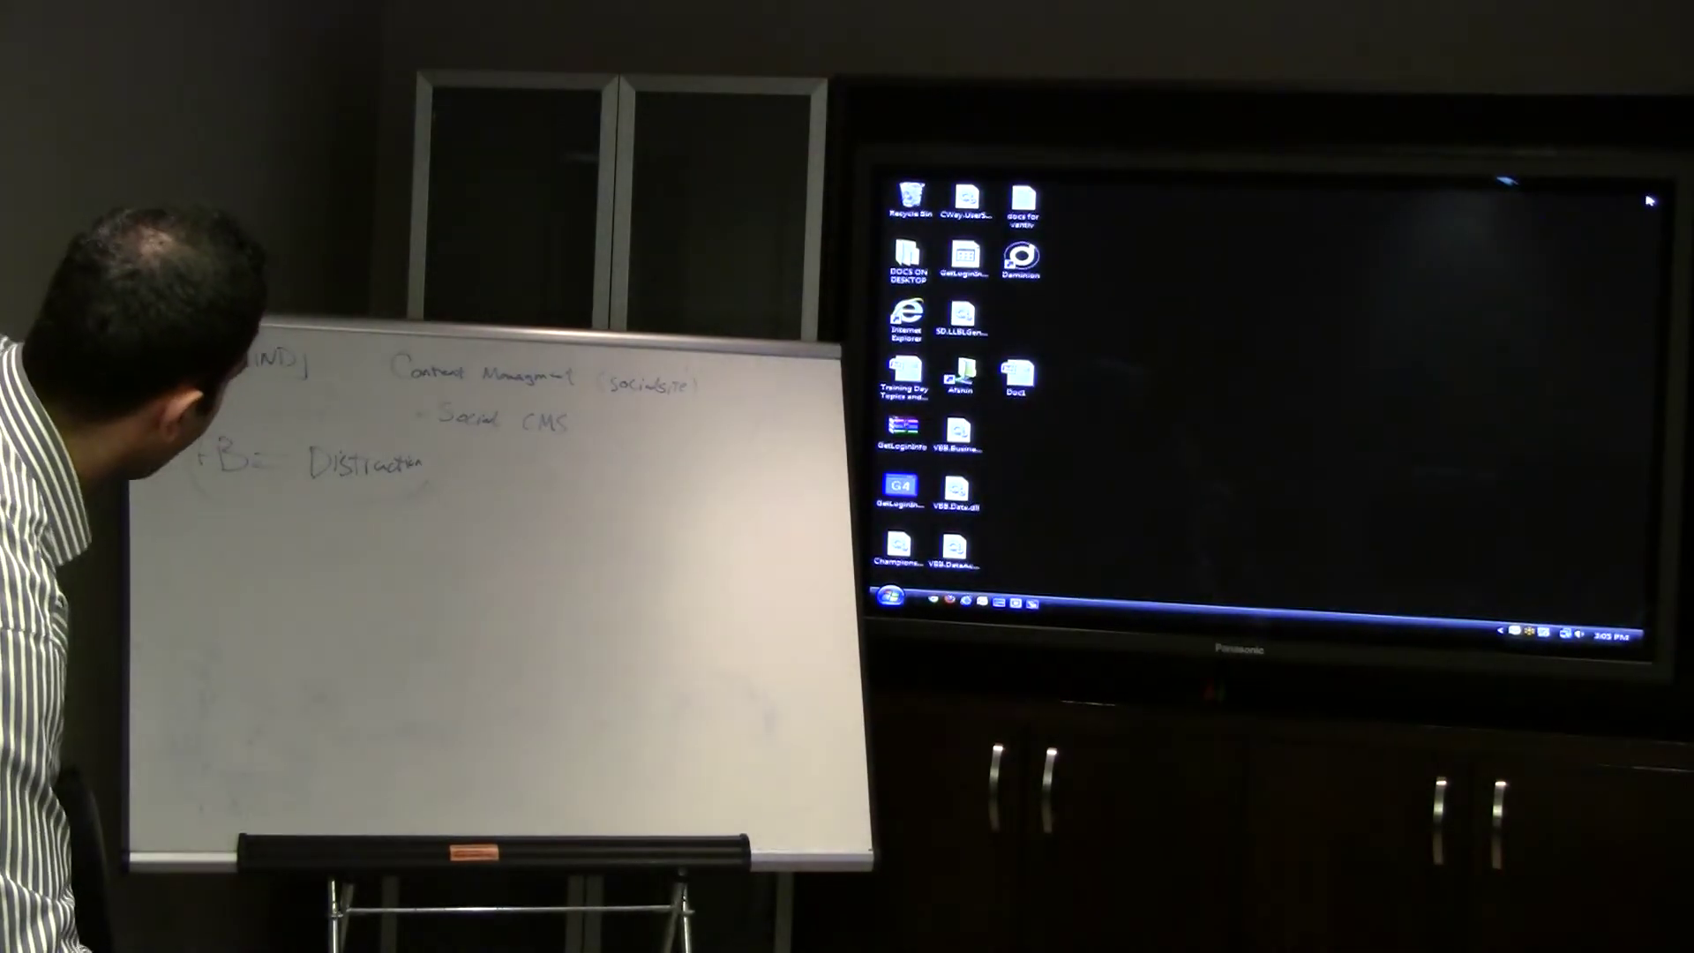